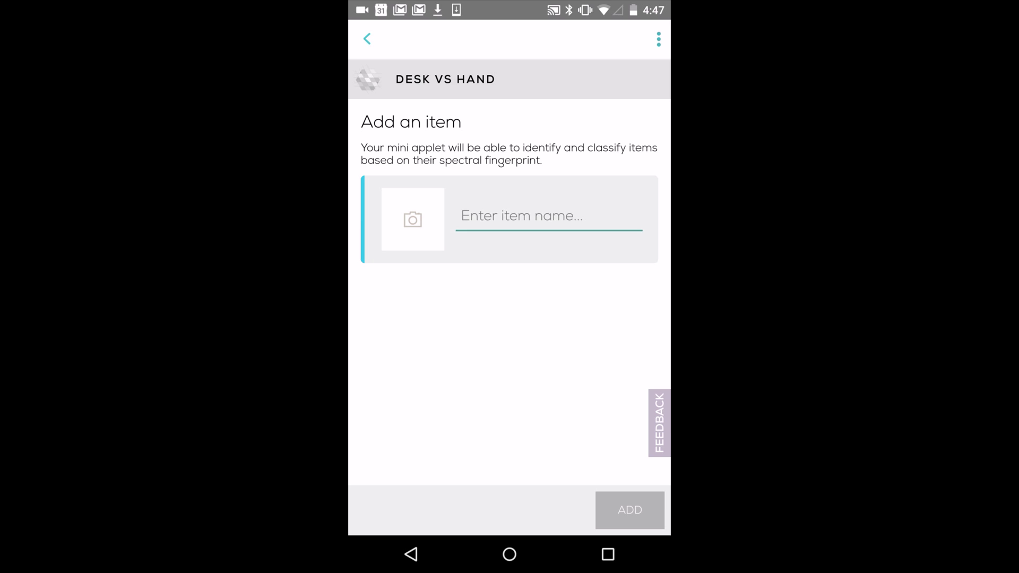
{"action": "type", "text": "desk"}
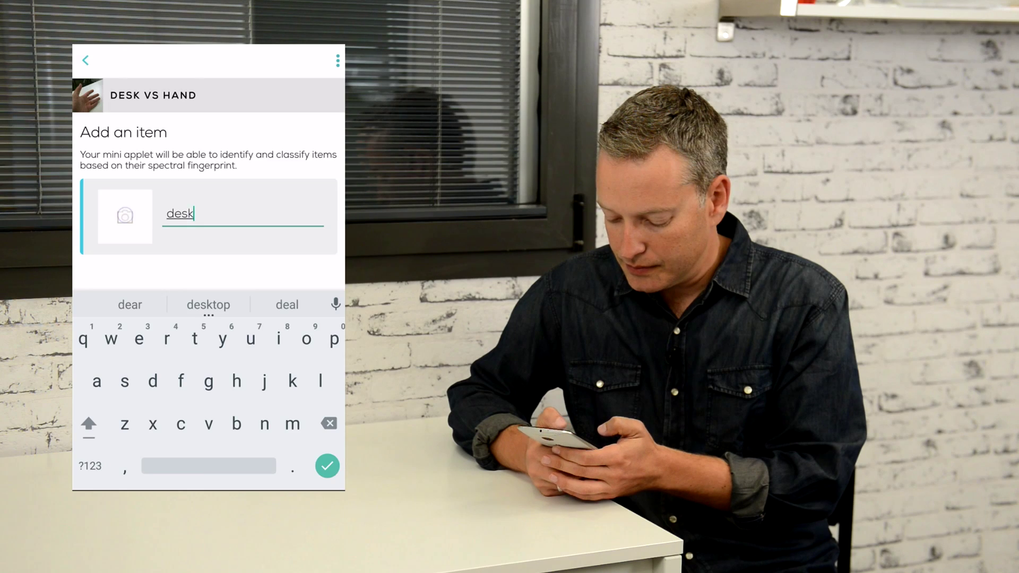
- Photograph the desk corner with the camera as the 'desk' item's picture
{"action": "left_click", "coordinate": [125, 216]}
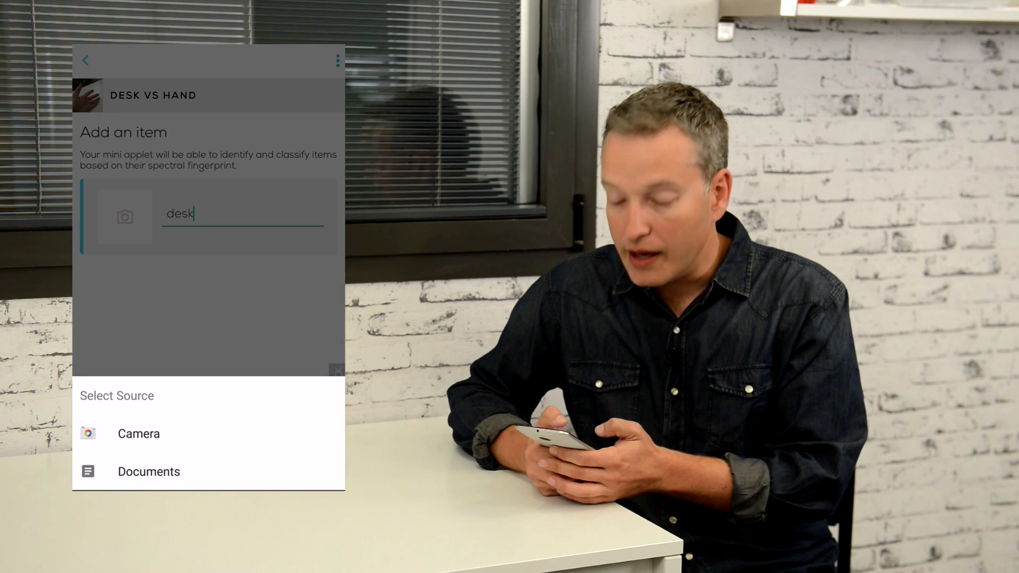
{"action": "left_click", "coordinate": [127, 434]}
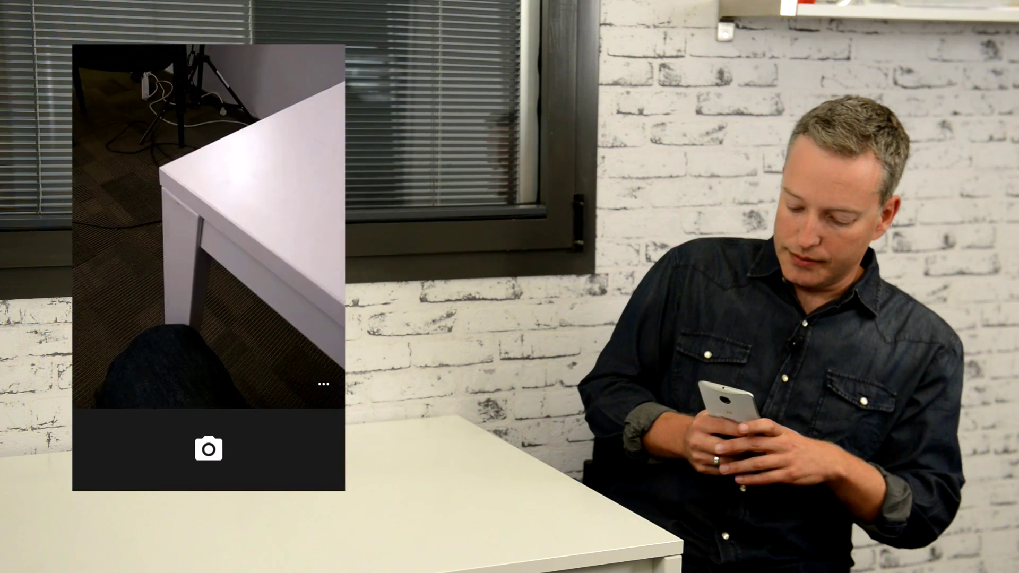
{"action": "left_click", "coordinate": [209, 449]}
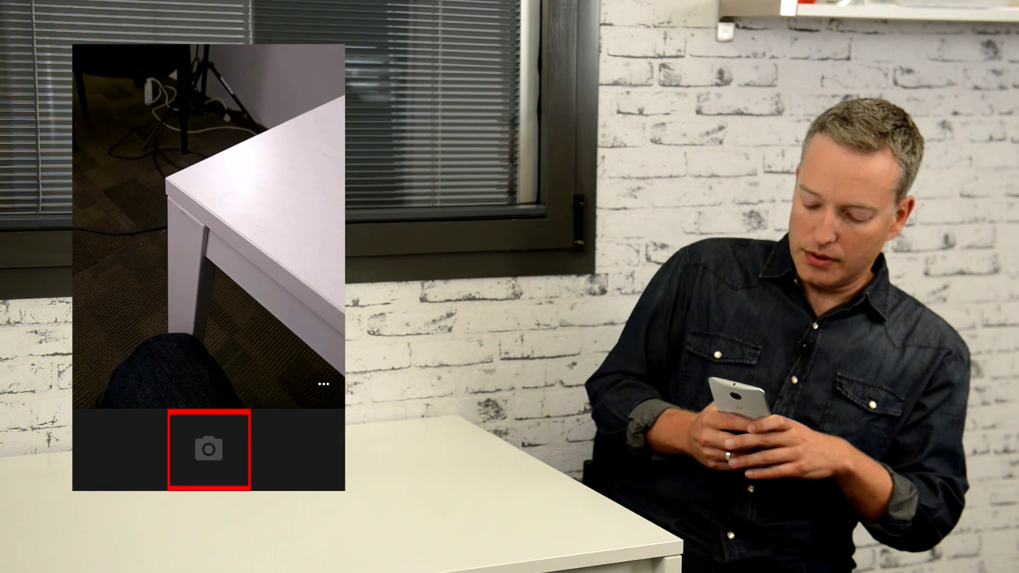